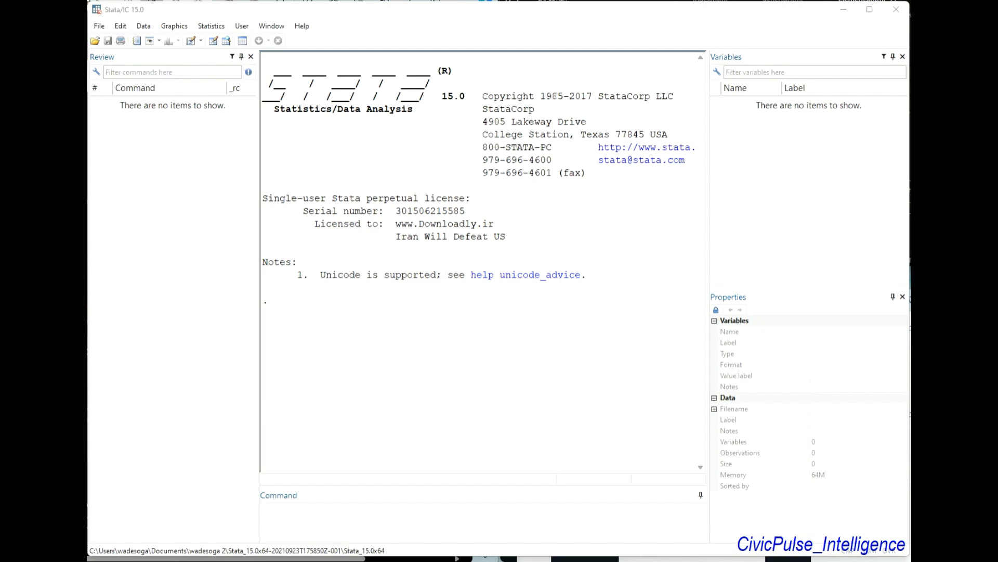
Import the Excel file tutorial dataset from Downloads, using its first row as variable names
left_click(100, 28)
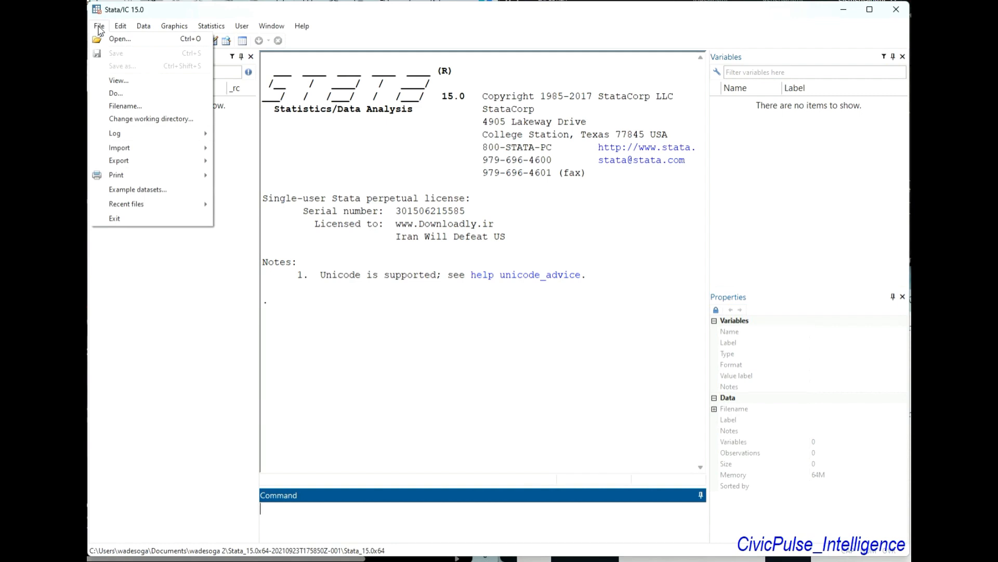
mouse_move(126, 150)
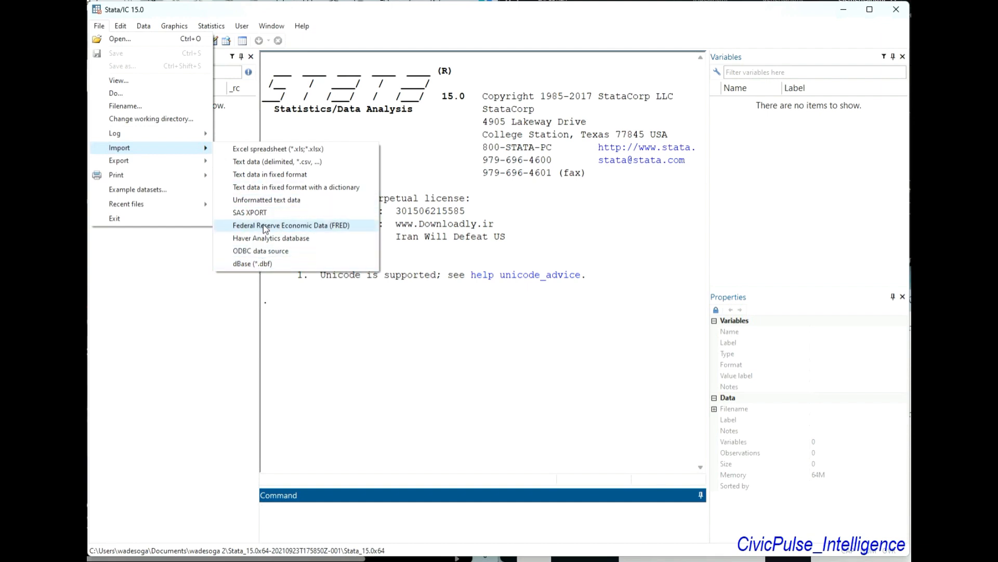
left_click(265, 150)
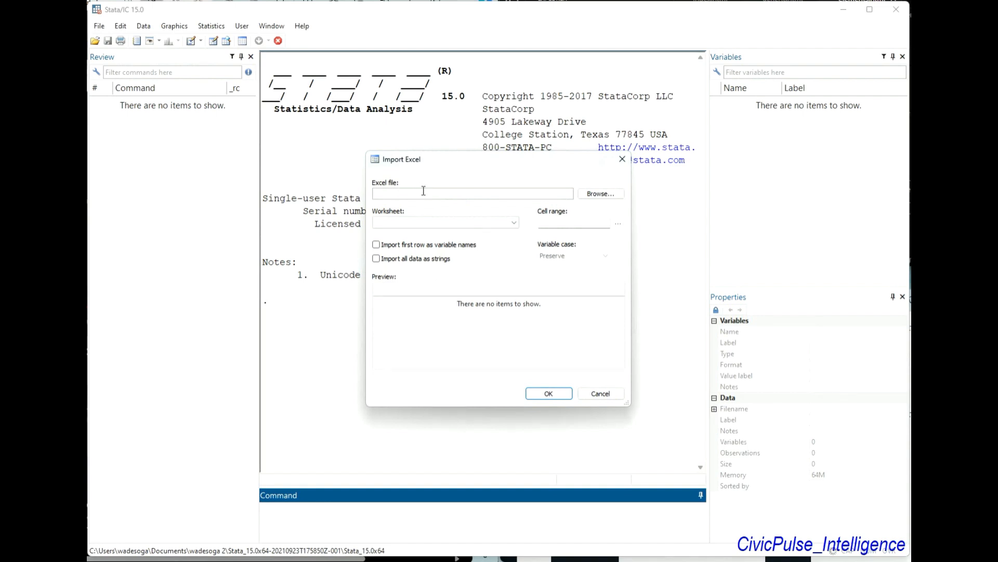
left_click(592, 193)
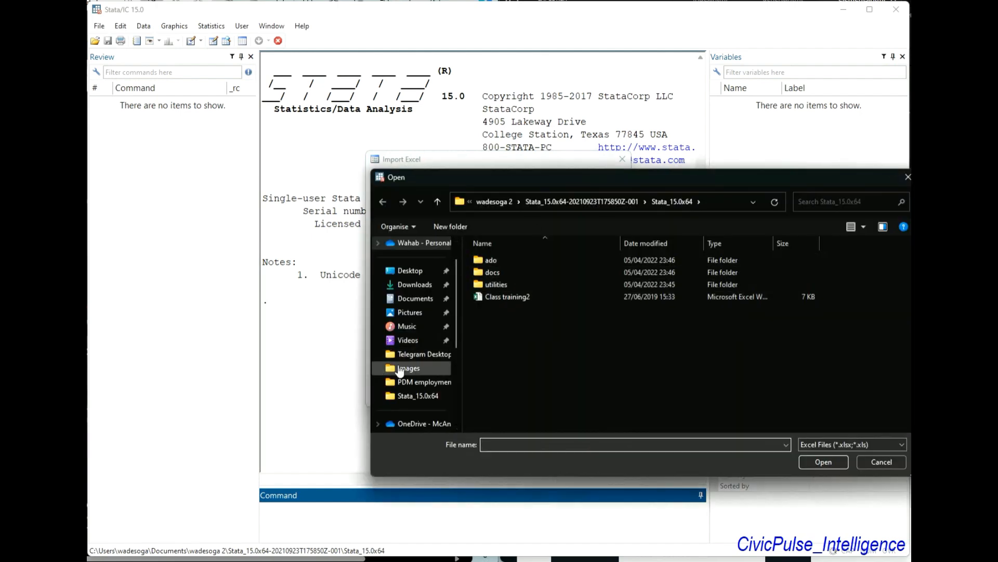
left_click(414, 285)
left_click(503, 281)
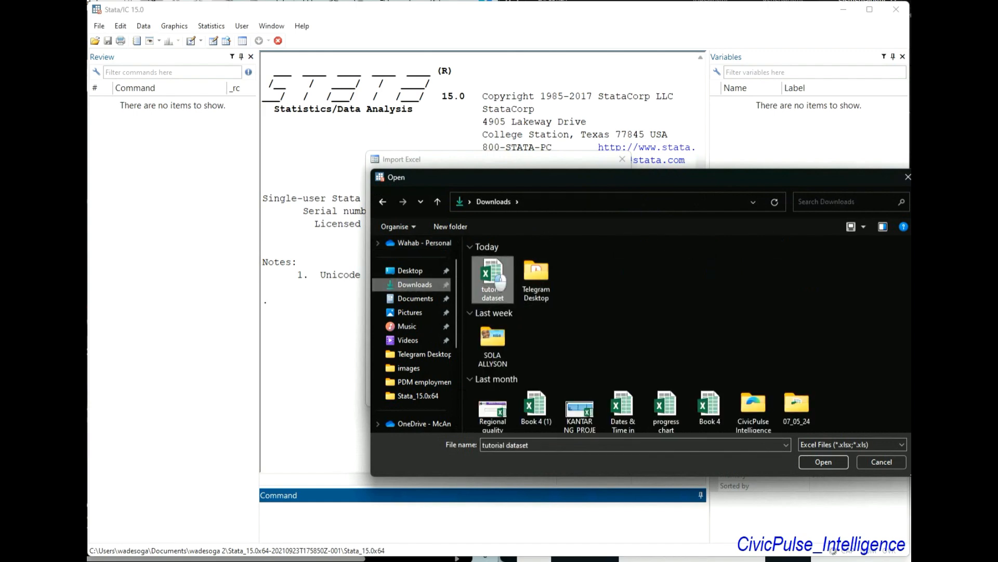
left_click(824, 462)
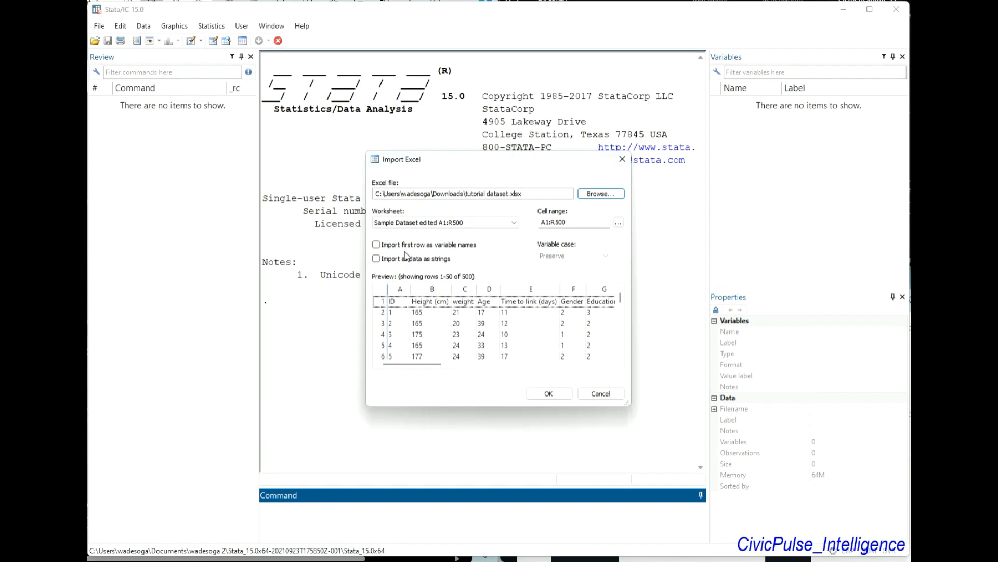
left_click(377, 245)
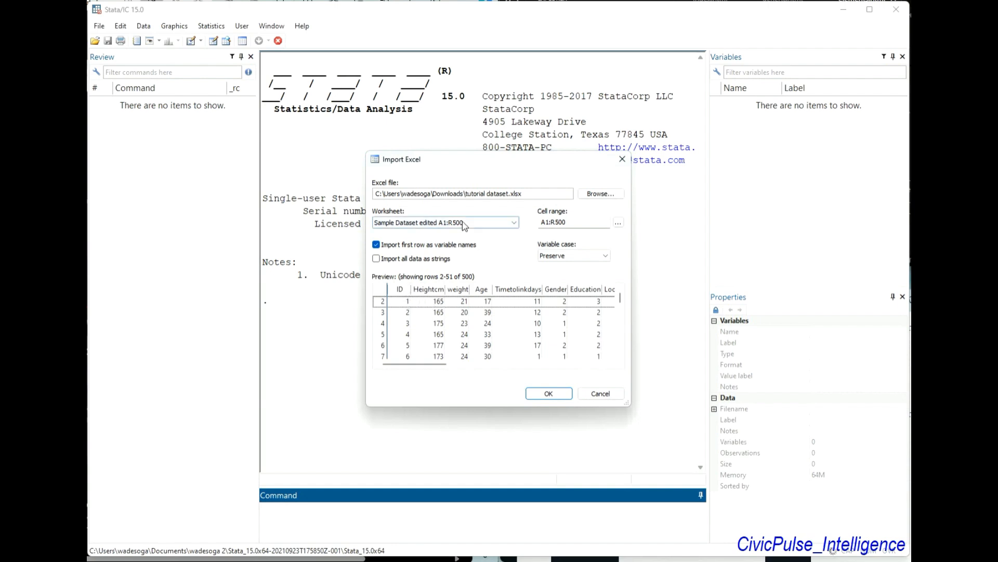
left_click(549, 393)
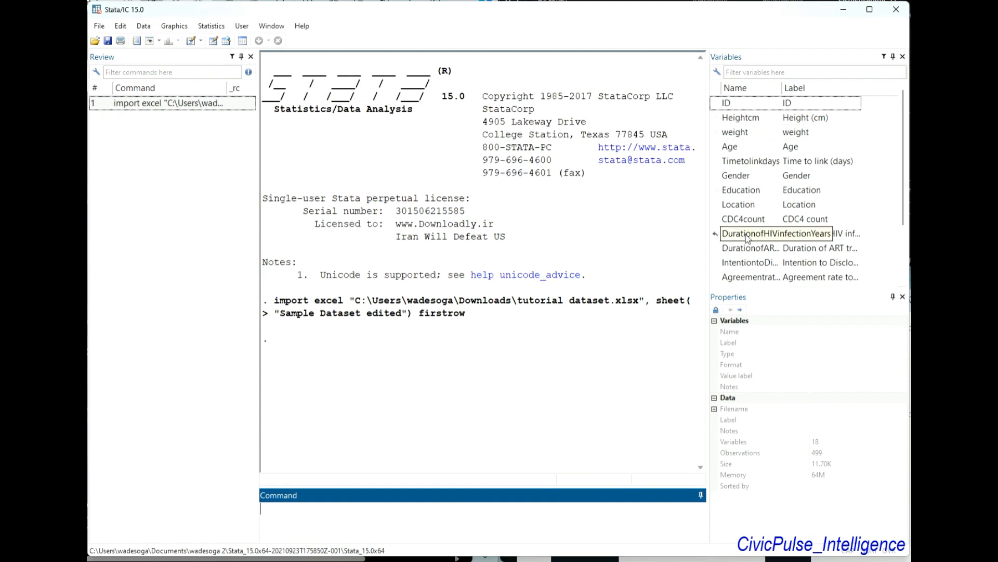
Check the properties of the Heightcm variable and browse the imported records, examining the coded columns and ages
left_click(739, 119)
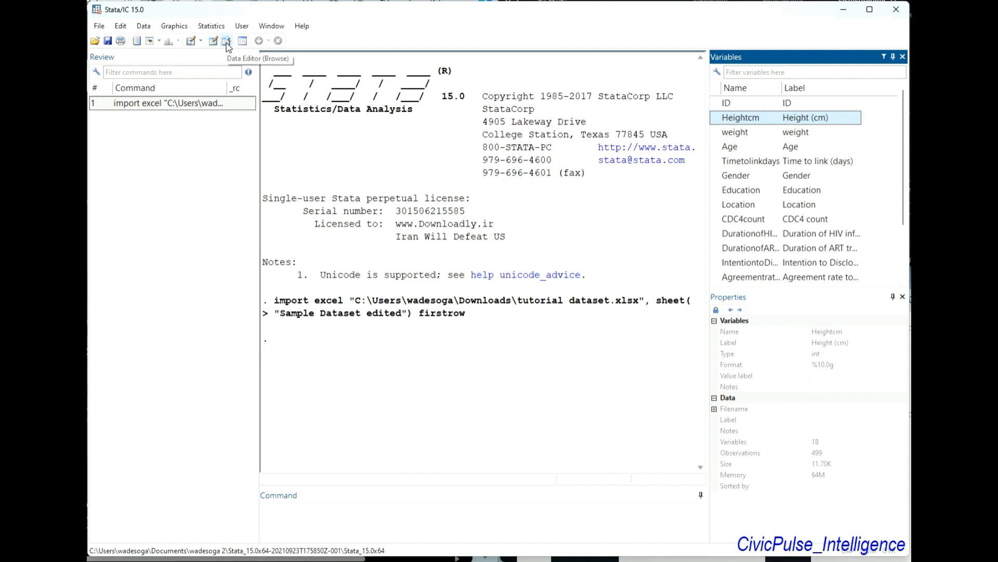
left_click(227, 45)
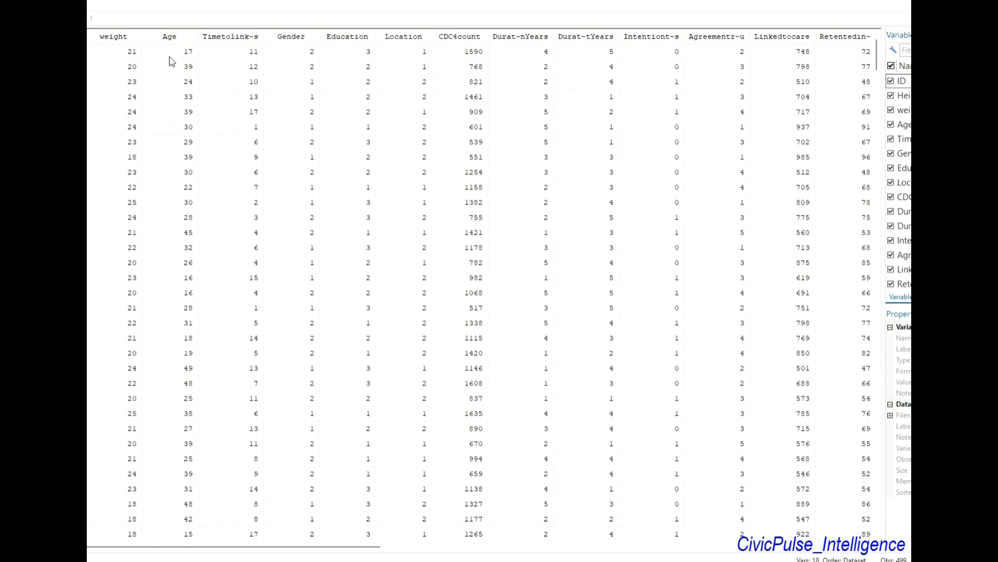
scroll(162, 250, "down", 10)
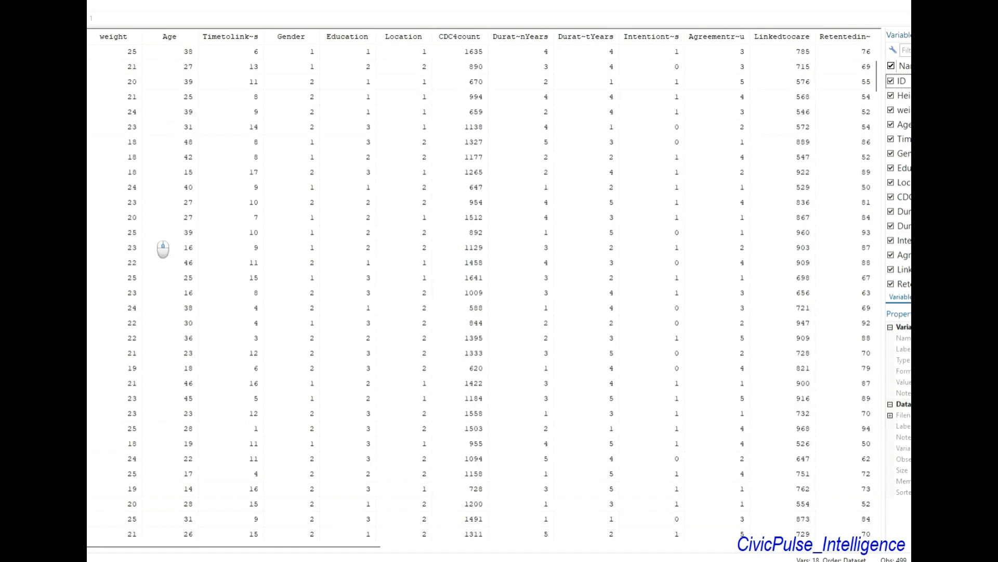
scroll(161, 250, "down", 20)
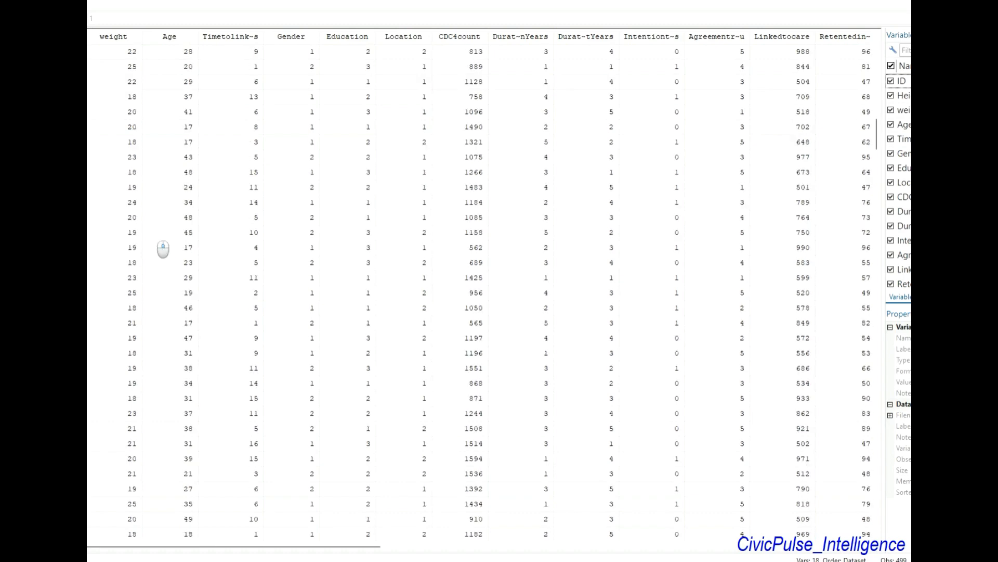
scroll(161, 250, "up", 20)
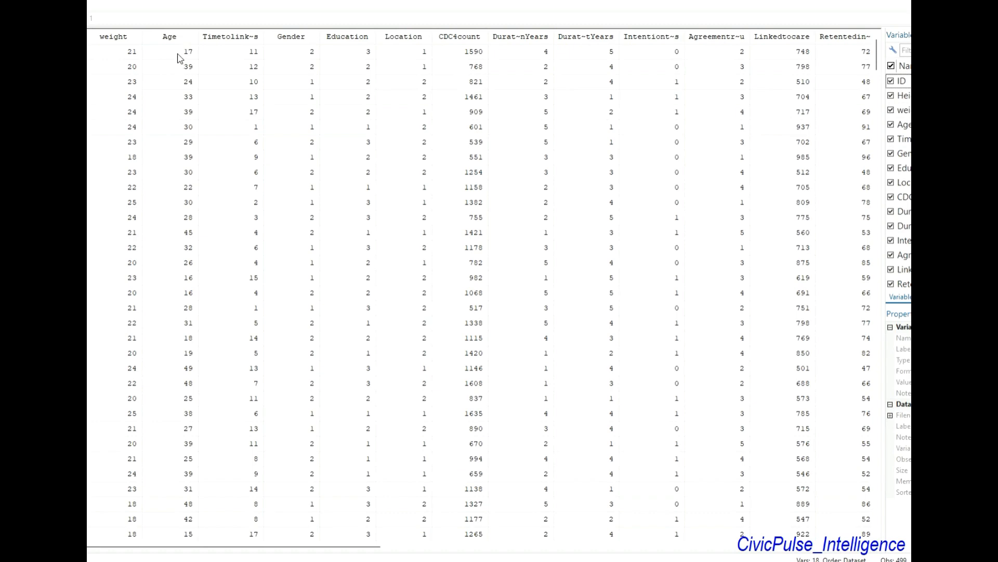
scroll(167, 348, "down", 10)
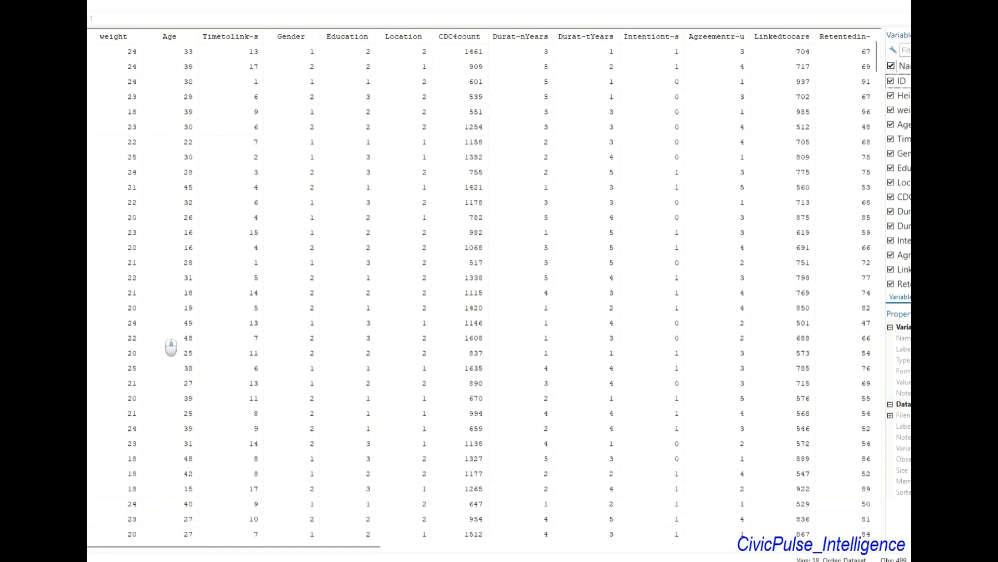
scroll(171, 347, "up", 10)
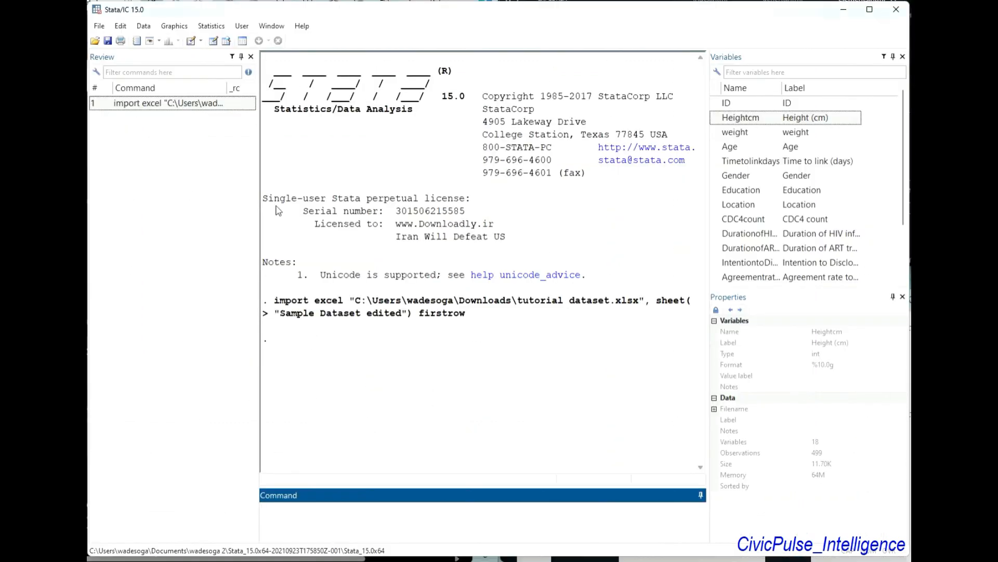
Produce a frequency table of the Age variable with the command tab Age
left_click(334, 390)
left_click(348, 520)
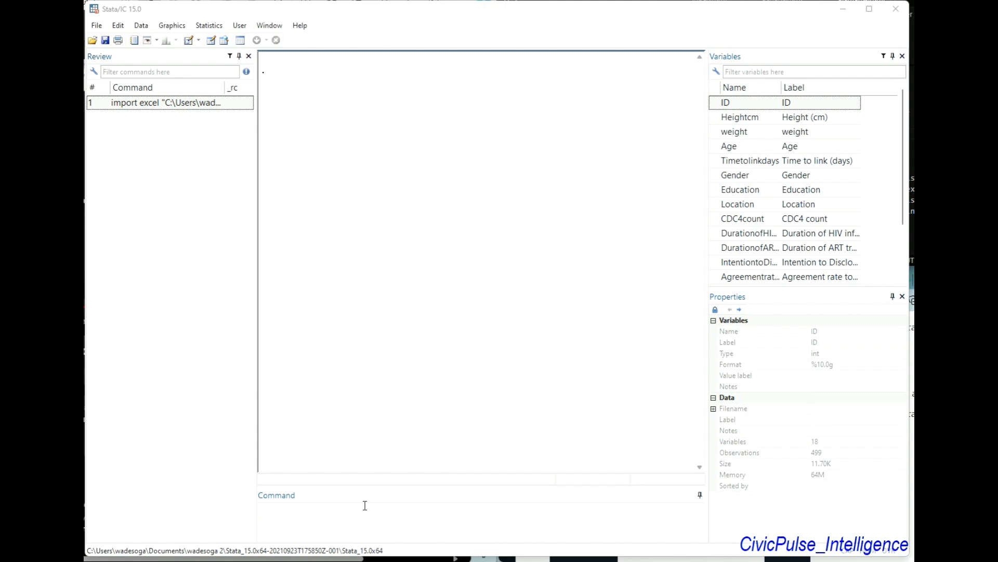
left_click(323, 524)
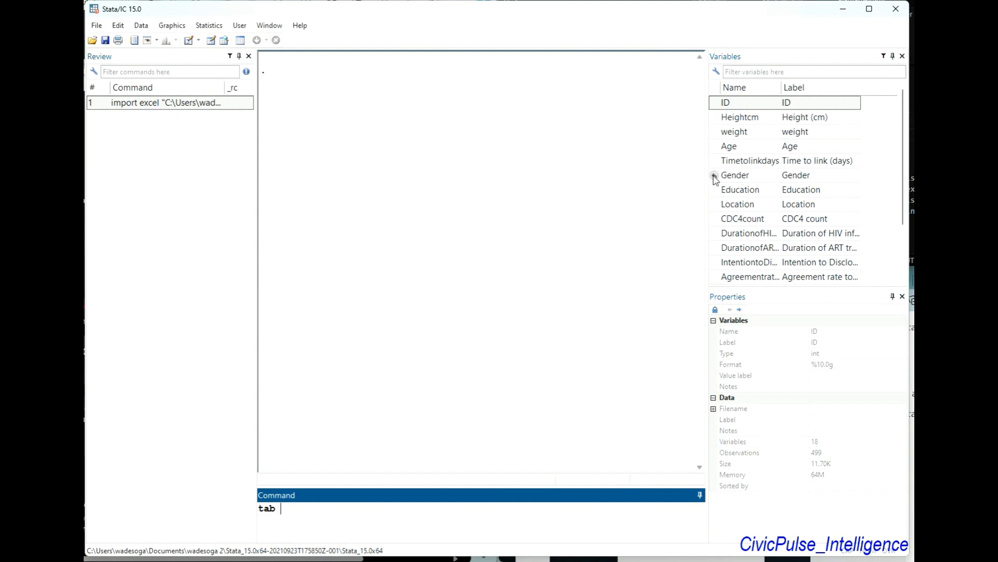
left_click(715, 147)
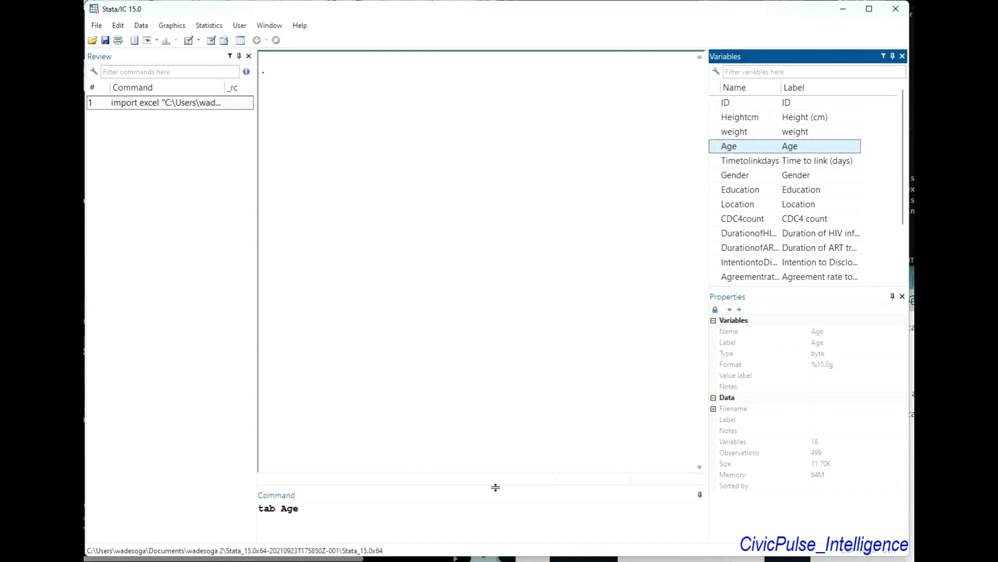
key("Return")
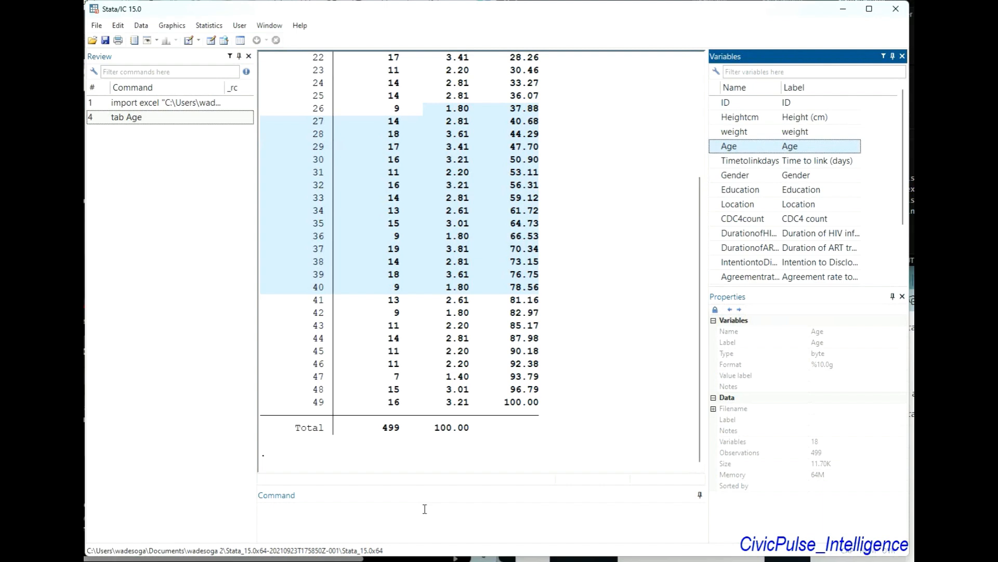
Examine the Age frequency table from the youngest to the oldest age, including frequencies, percentages and the total
scroll(410, 251, "up", 4)
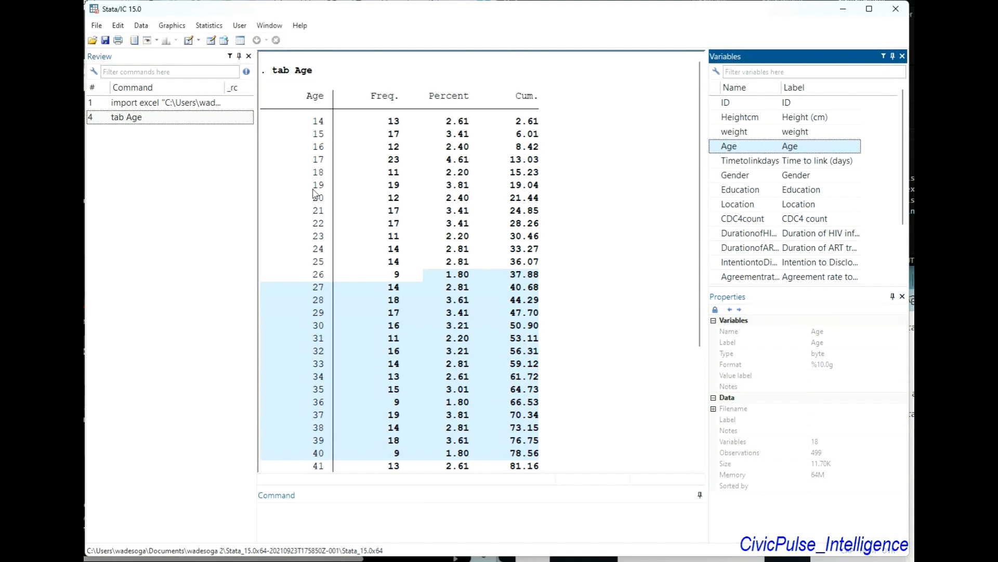
scroll(317, 191, "down", 1)
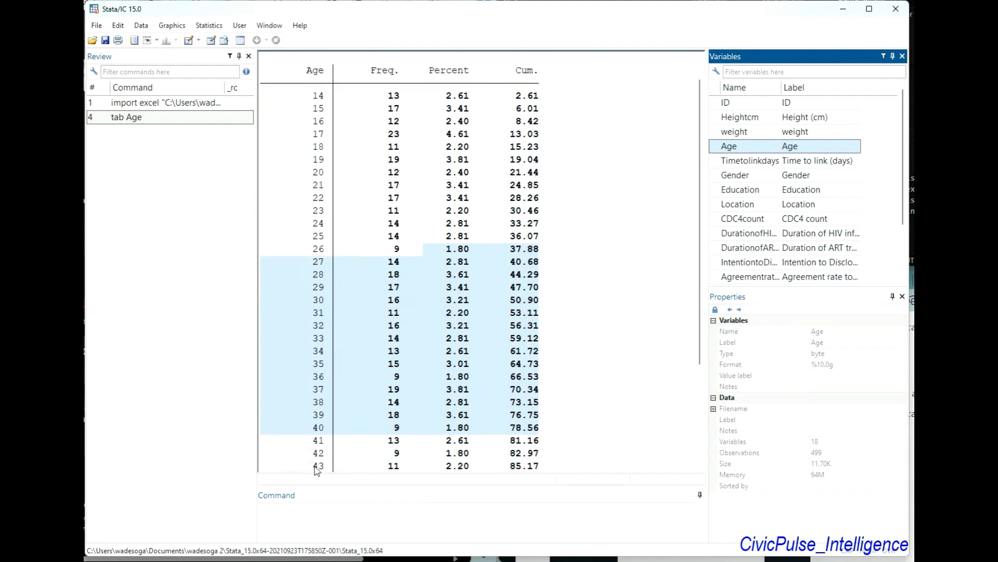
scroll(337, 208, "up", 1)
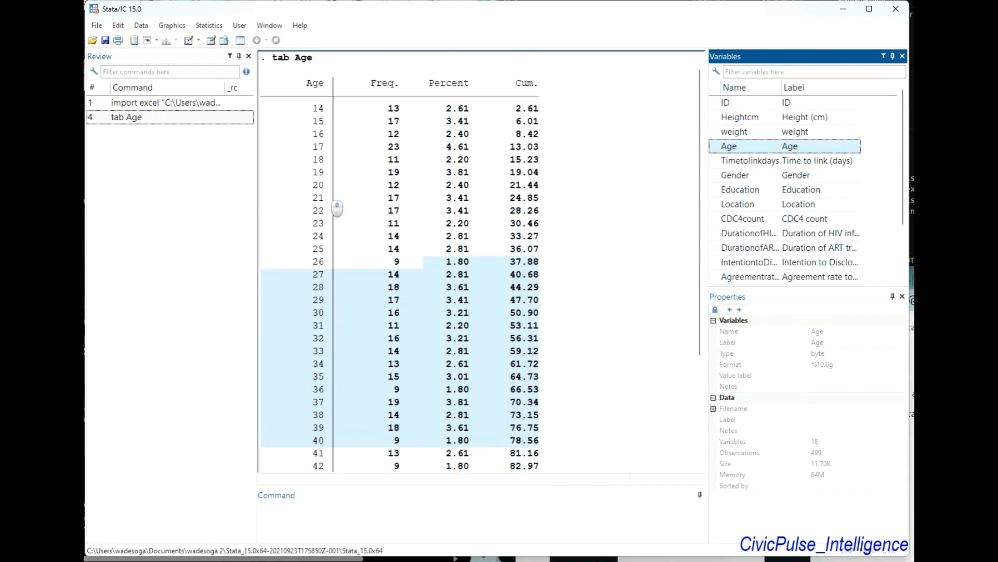
scroll(337, 208, "down", 4)
scroll(337, 208, "up", 4)
scroll(337, 208, "down", 4)
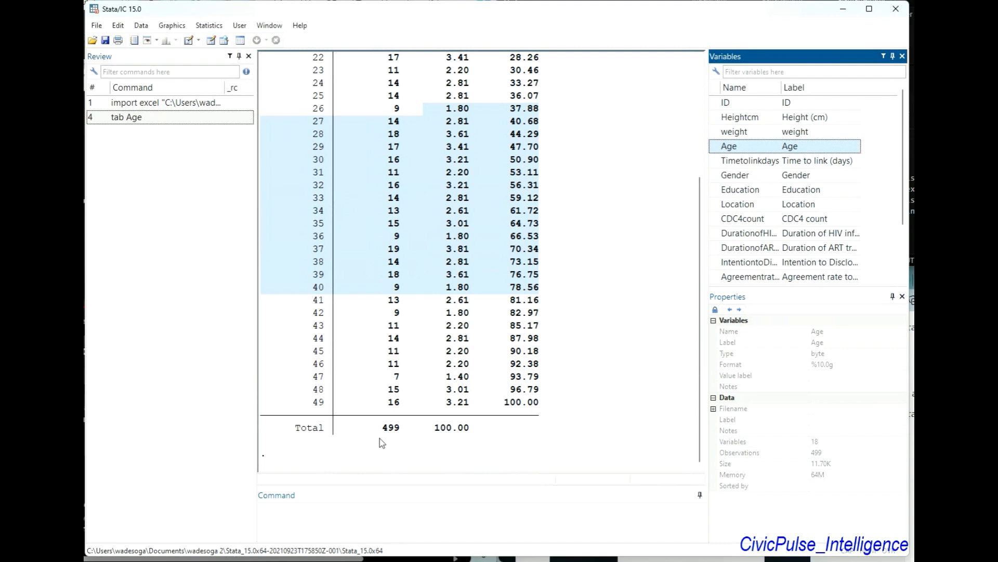
scroll(413, 440, "up", 4)
scroll(413, 440, "down", 4)
scroll(412, 440, "up", 4)
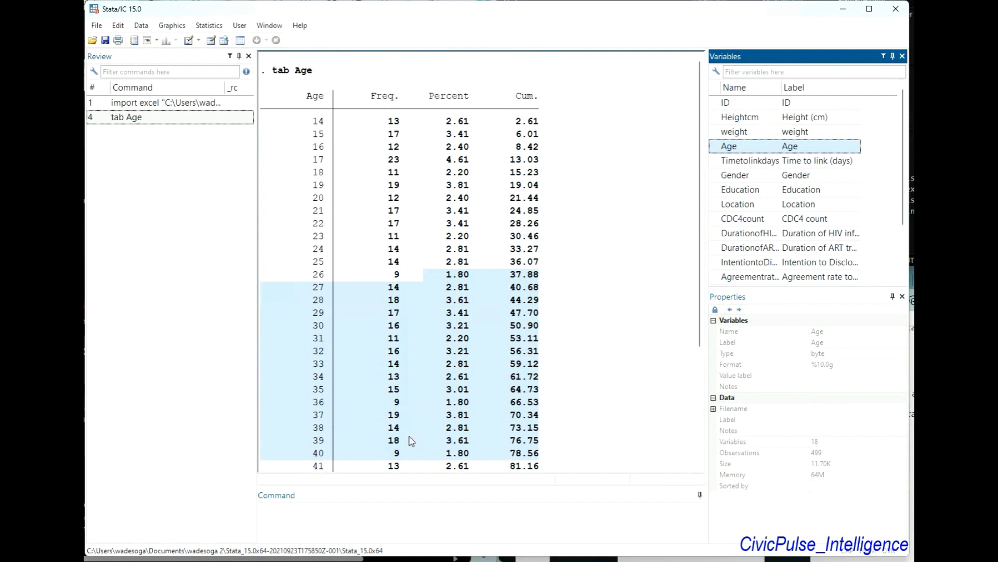
scroll(413, 440, "down", 4)
scroll(412, 440, "up", 4)
scroll(416, 368, "down", 4)
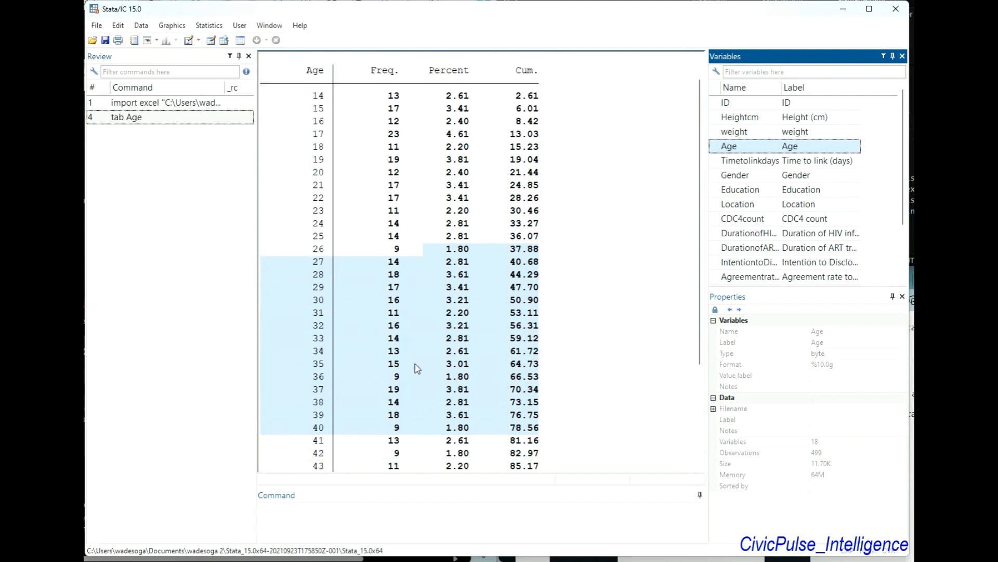
scroll(416, 368, "up", 4)
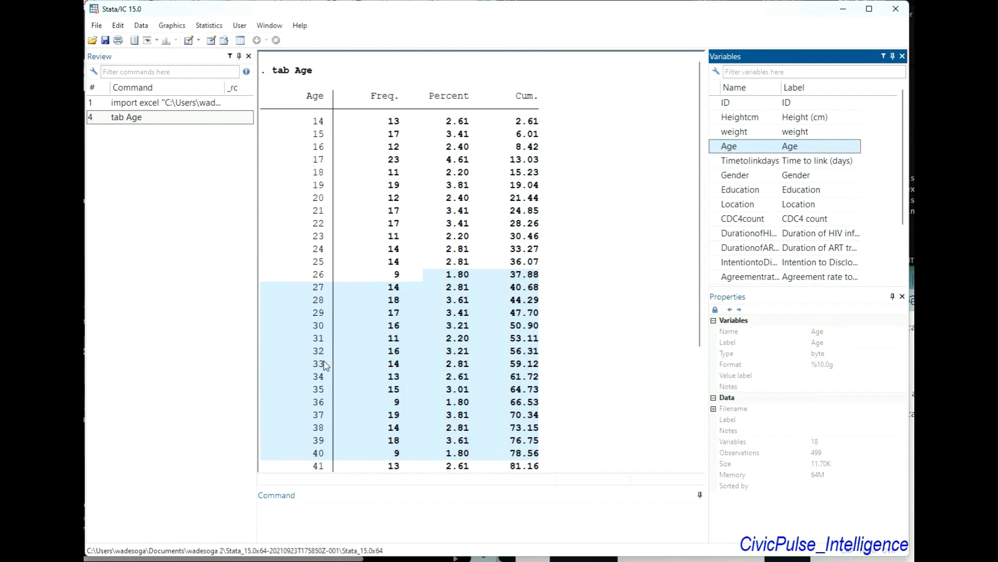
scroll(352, 391, "down", 4)
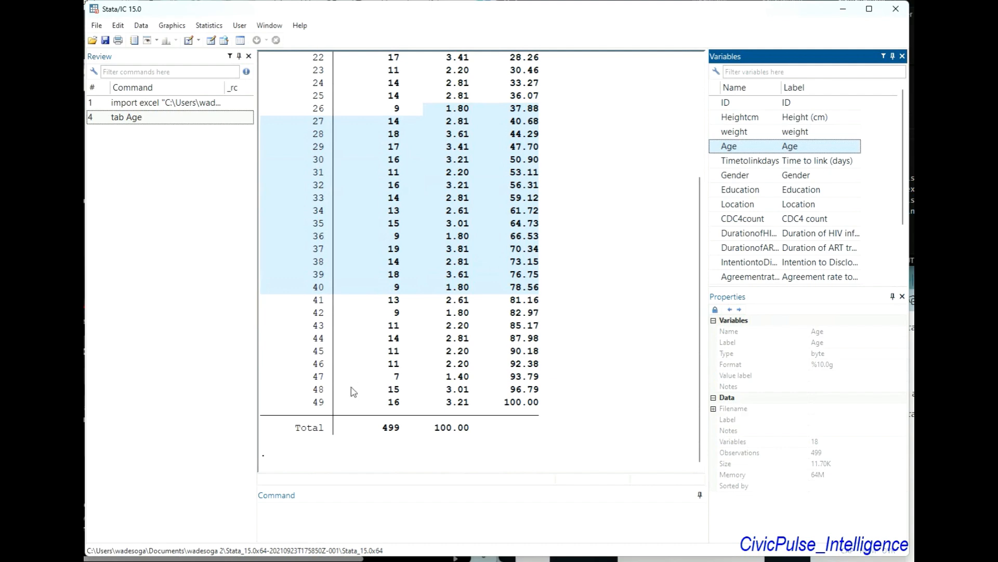
scroll(351, 391, "up", 4)
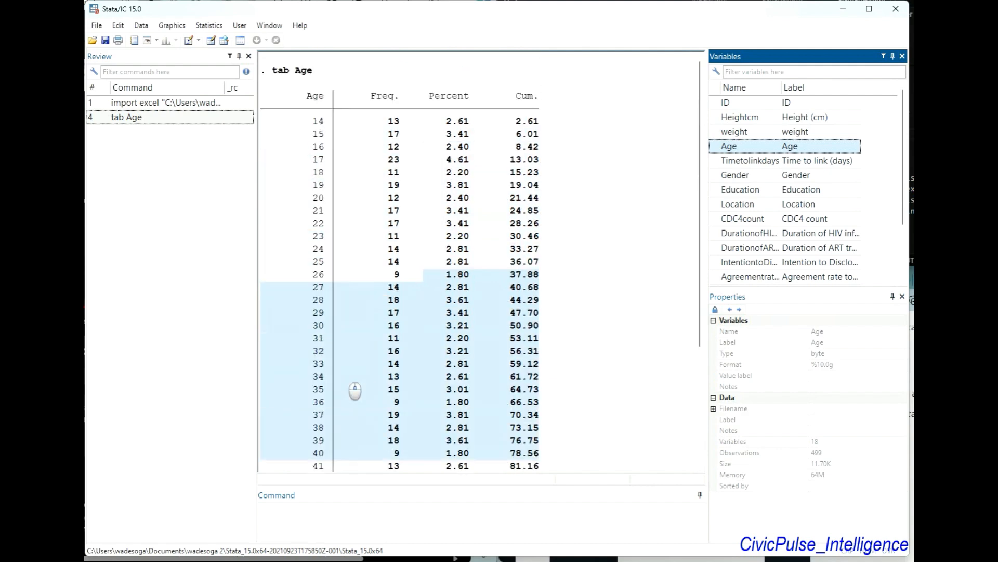
scroll(355, 391, "down", 4)
scroll(335, 156, "up", 4)
Produce a frequency table of the Gender variable with the command ta Gender
left_click(380, 523)
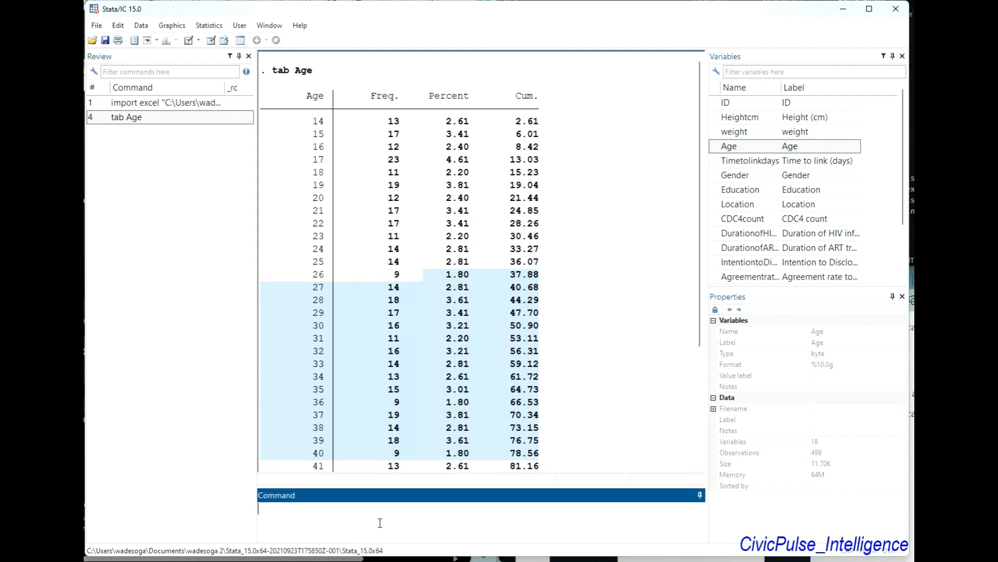
type("ta")
double_click(720, 177)
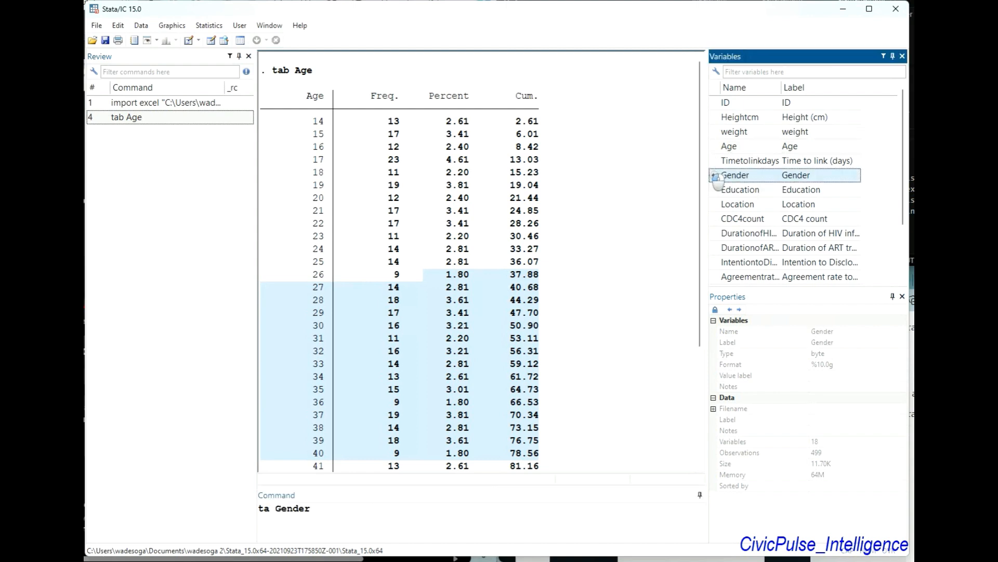
key("Return")
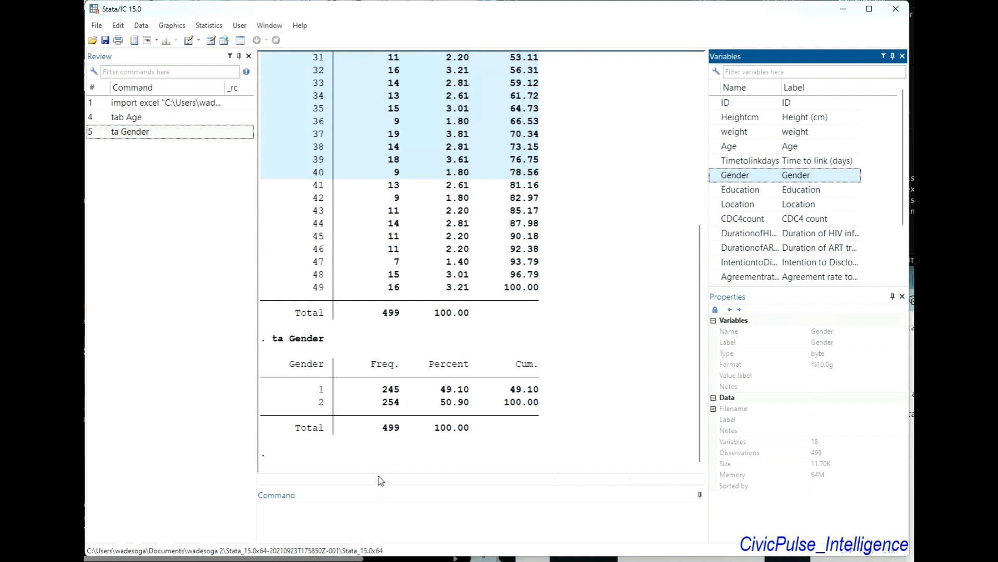
left_click(396, 522)
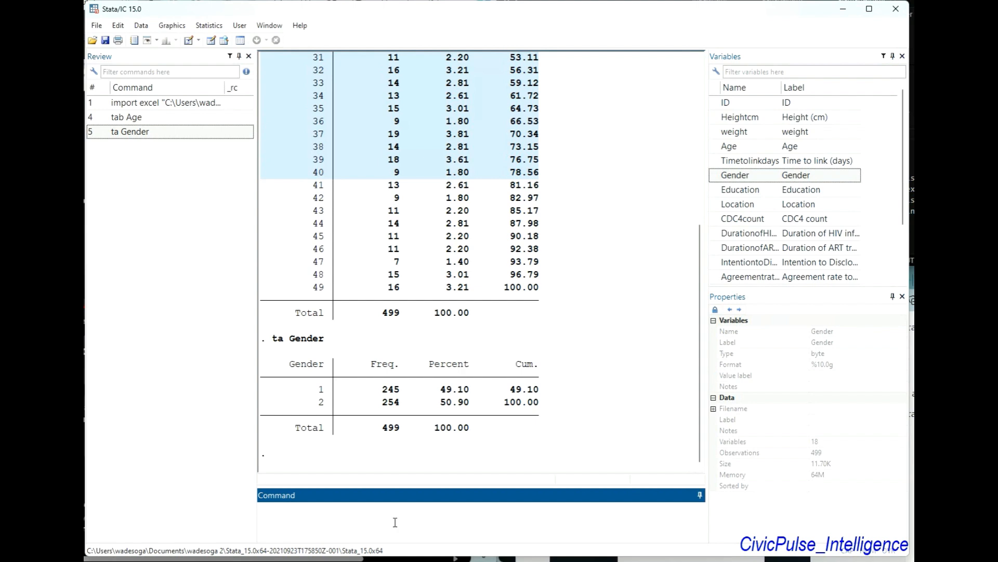
type("label define")
key("BackSpace")
key("BackSpace")
key("BackSpace")
key("BackSpace")
key("BackSpace")
key("BackSpace")
key("BackSpace")
key("BackSpace")
key("BackSpace")
key("BackSpace")
key("BackSpace")
key("BackSpace")
Produce a one-way frequency table of the Education variable through the tabulate dialog, and close the dialog
left_click(204, 27)
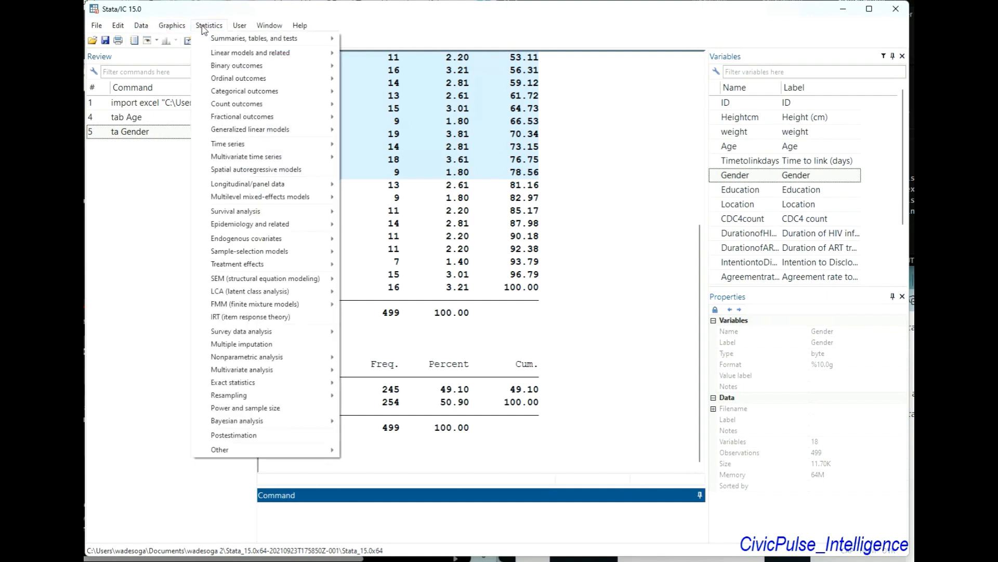
mouse_move(137, 26)
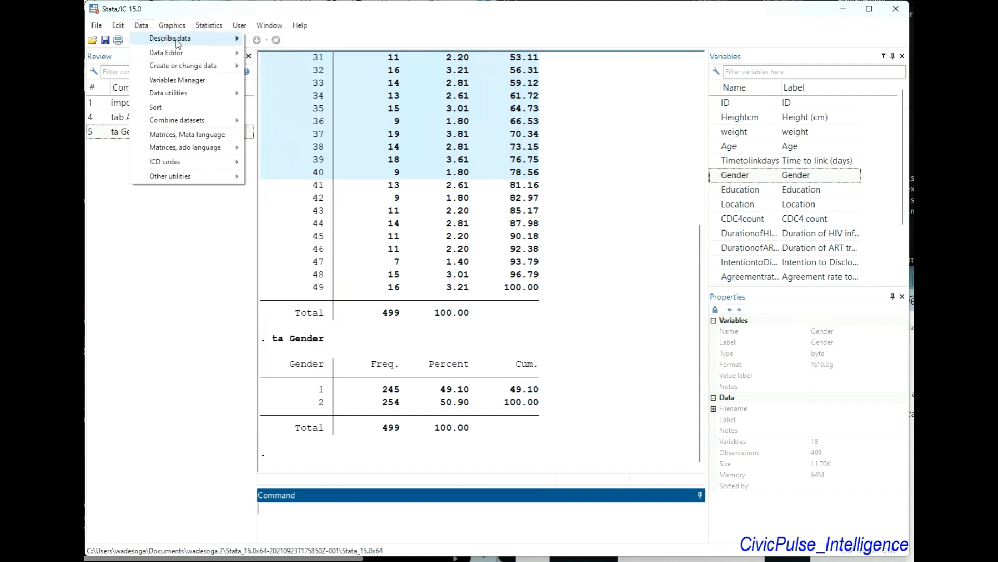
mouse_move(177, 42)
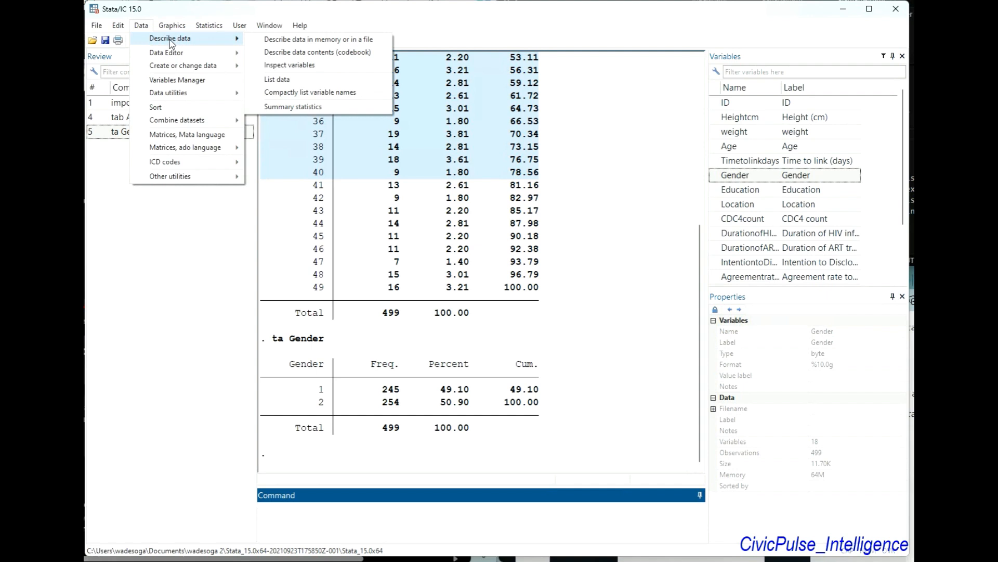
mouse_move(182, 26)
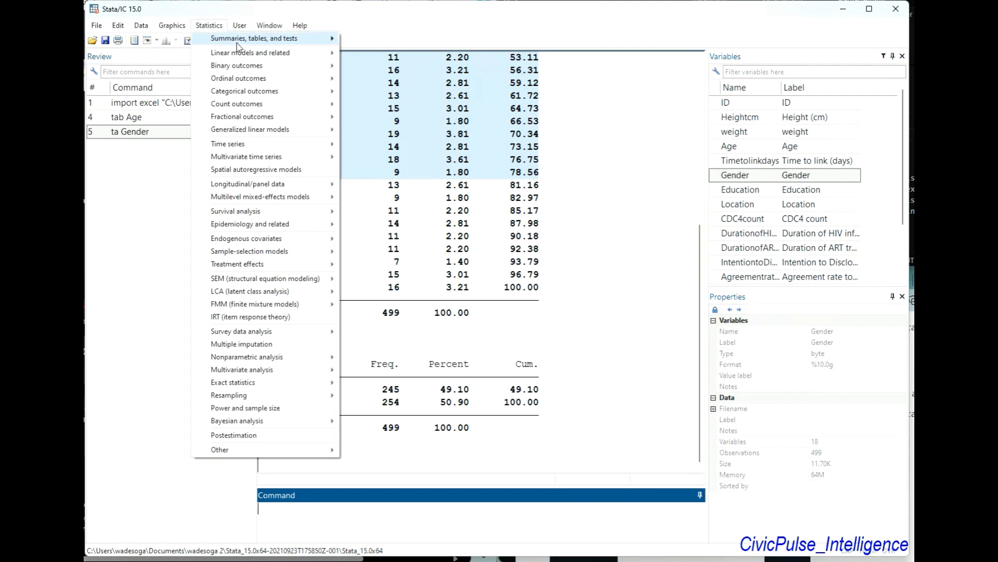
mouse_move(239, 44)
mouse_move(368, 40)
mouse_move(394, 57)
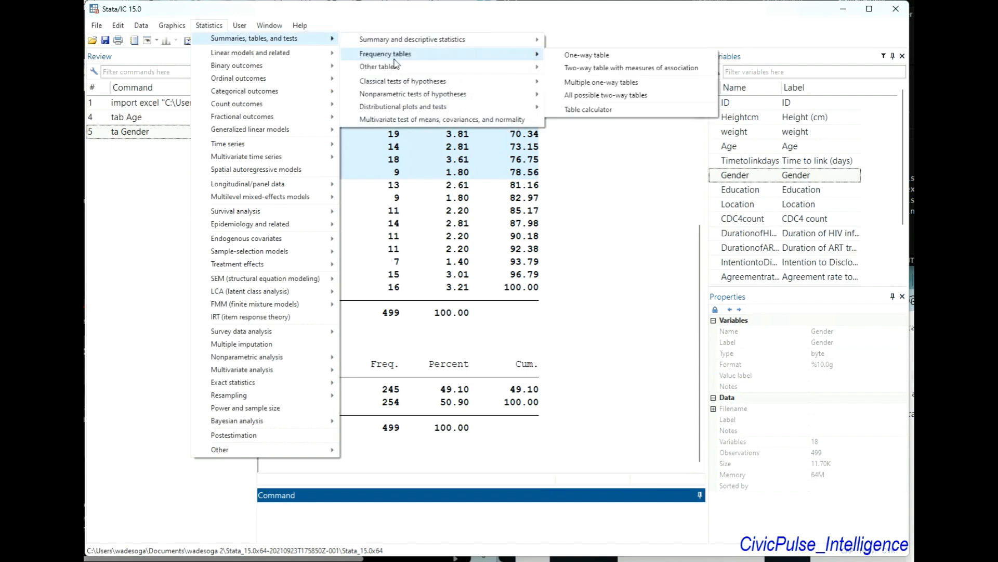
left_click(586, 57)
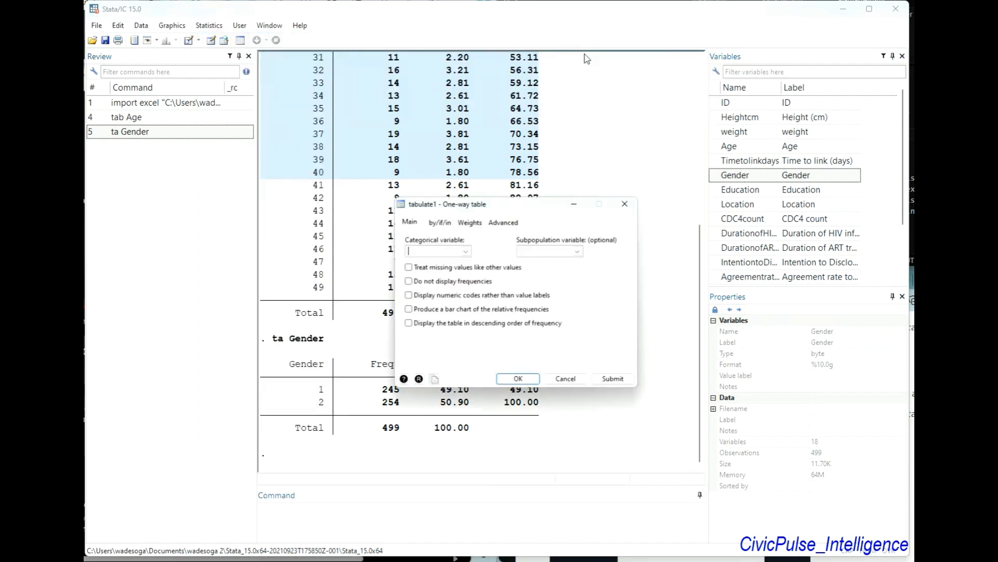
left_click(465, 251)
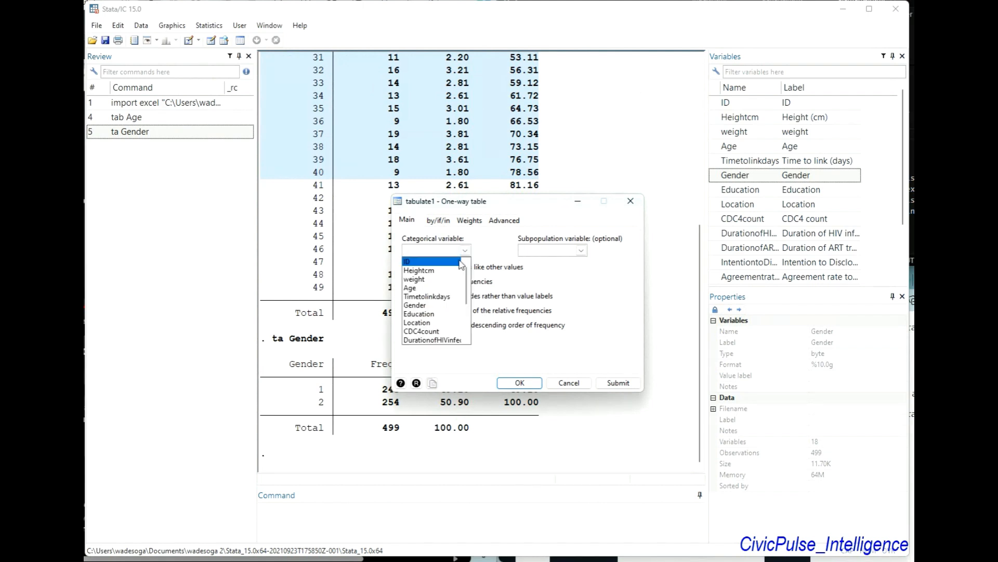
left_click(422, 314)
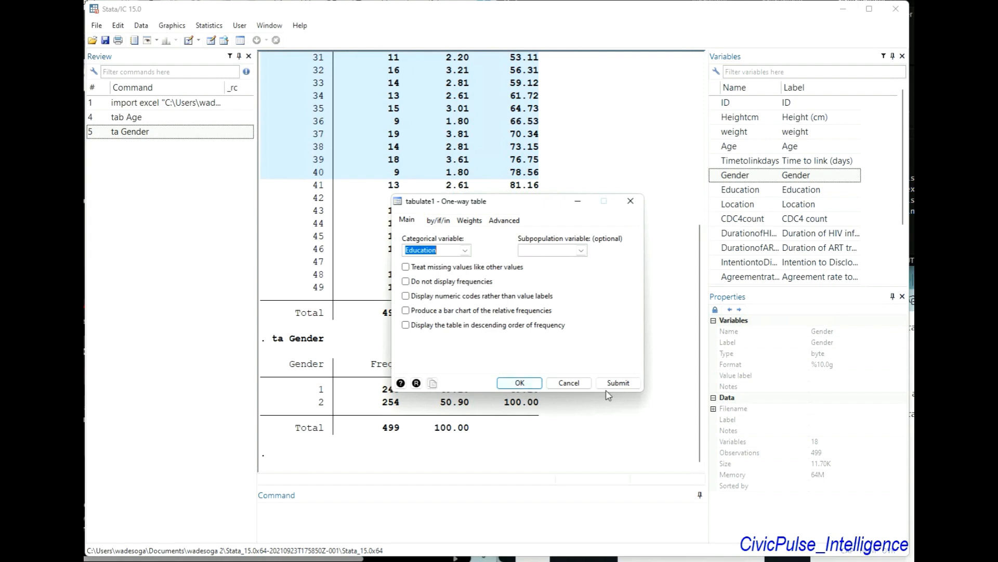
left_click(626, 382)
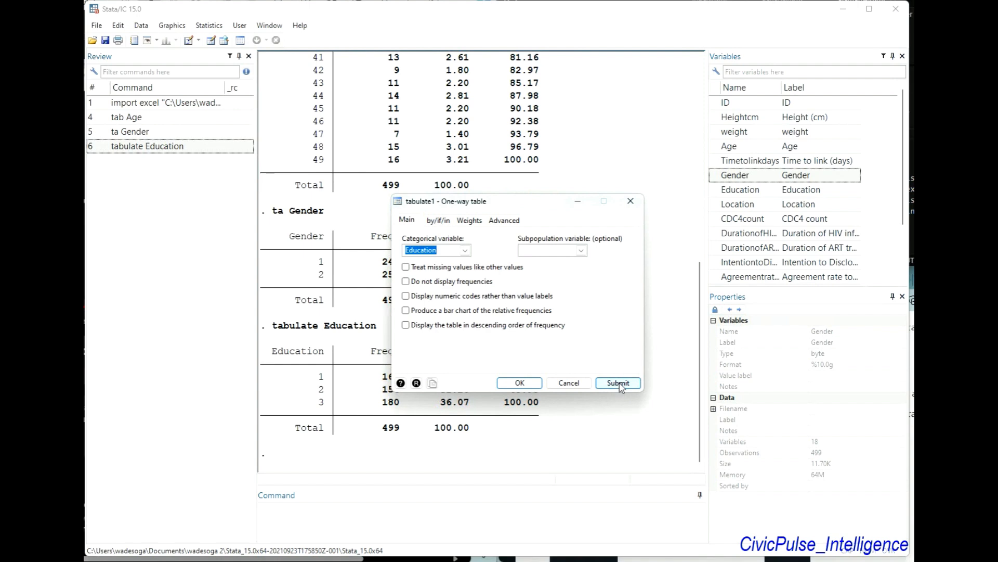
left_click(626, 197)
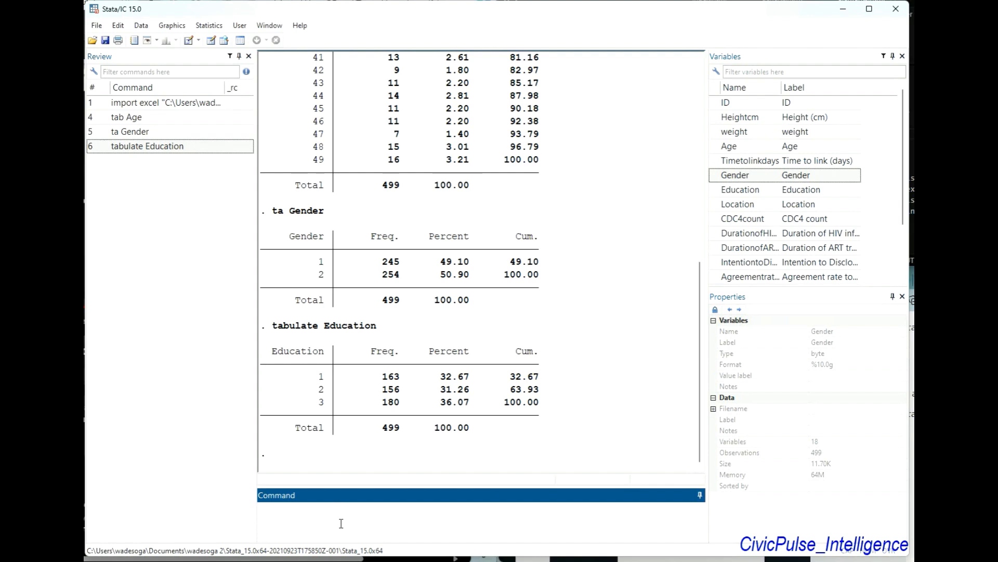
Examine the Age, Gender and Education frequency tables in the results, comparing their coded categories and frequencies
scroll(391, 350, "up", 3)
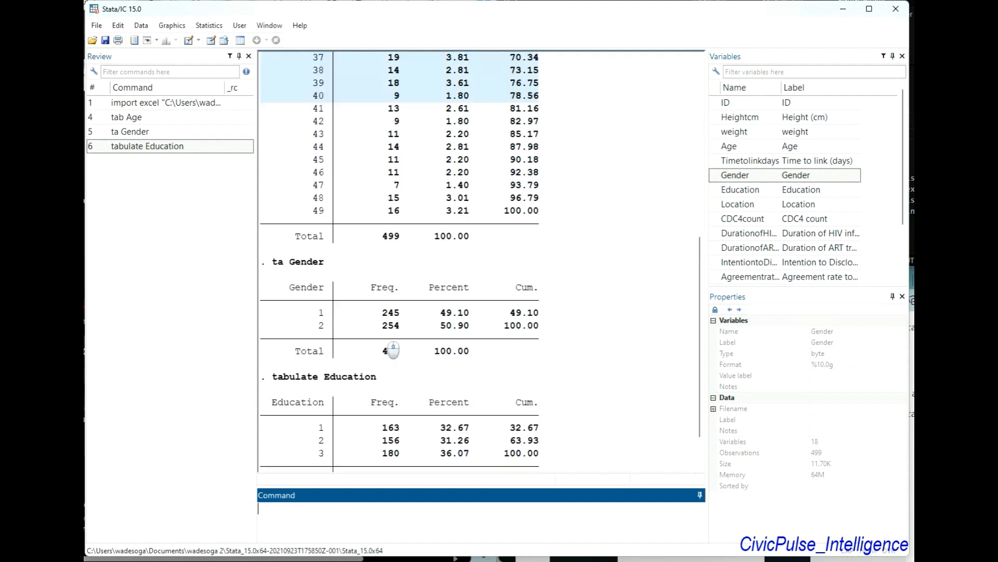
scroll(391, 349, "down", 2)
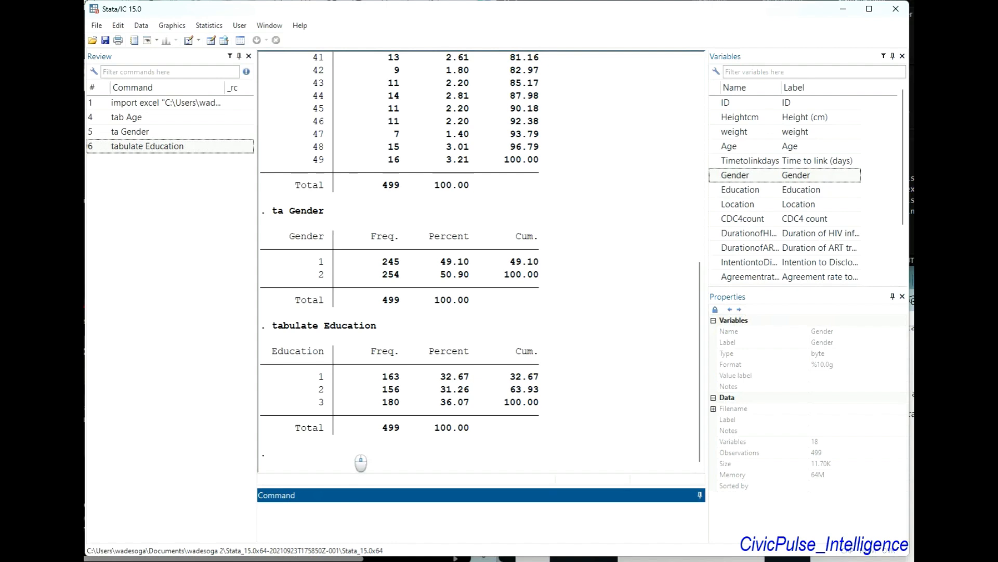
scroll(331, 270, "up", 3)
scroll(331, 271, "down", 3)
scroll(331, 271, "up", 4)
scroll(333, 271, "down", 4)
scroll(390, 315, "up", 1)
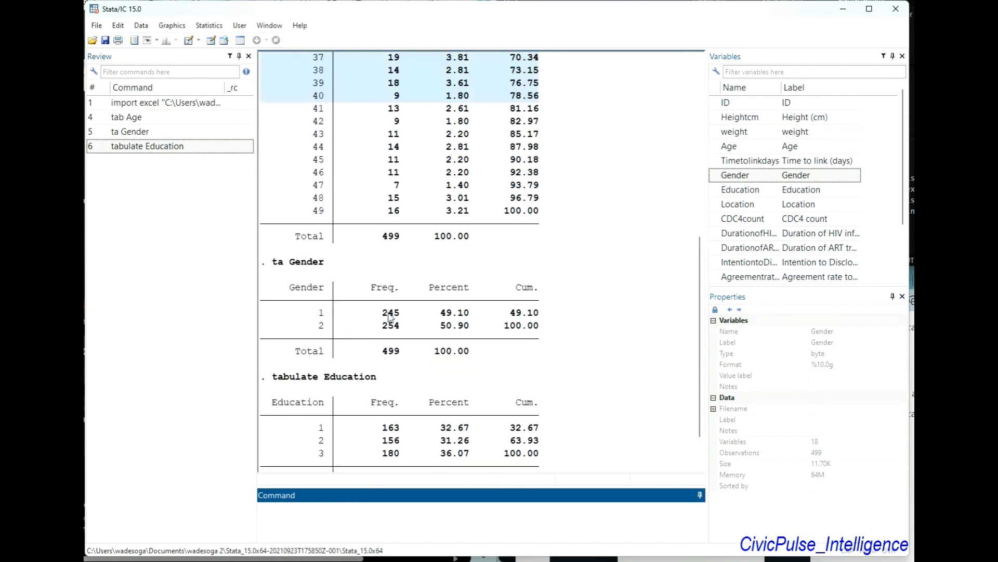
scroll(390, 315, "down", 1)
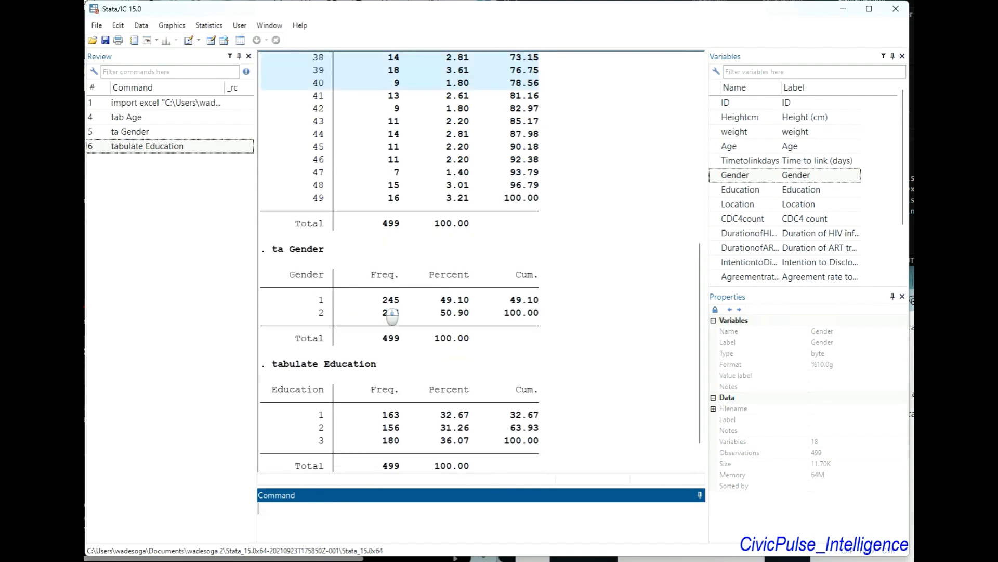
scroll(390, 316, "up", 1)
scroll(390, 316, "up", 4)
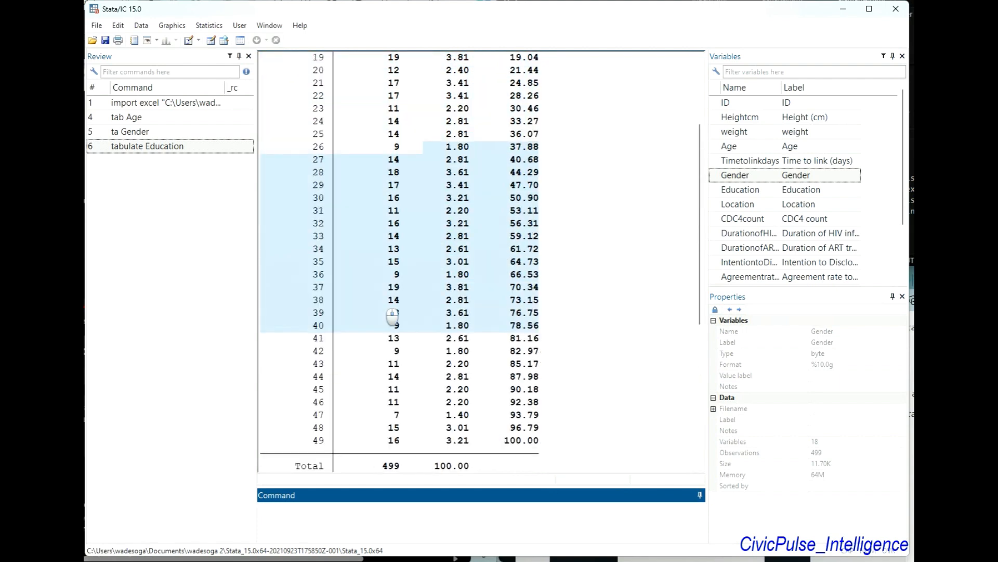
scroll(390, 315, "up", 2)
scroll(390, 315, "down", 8)
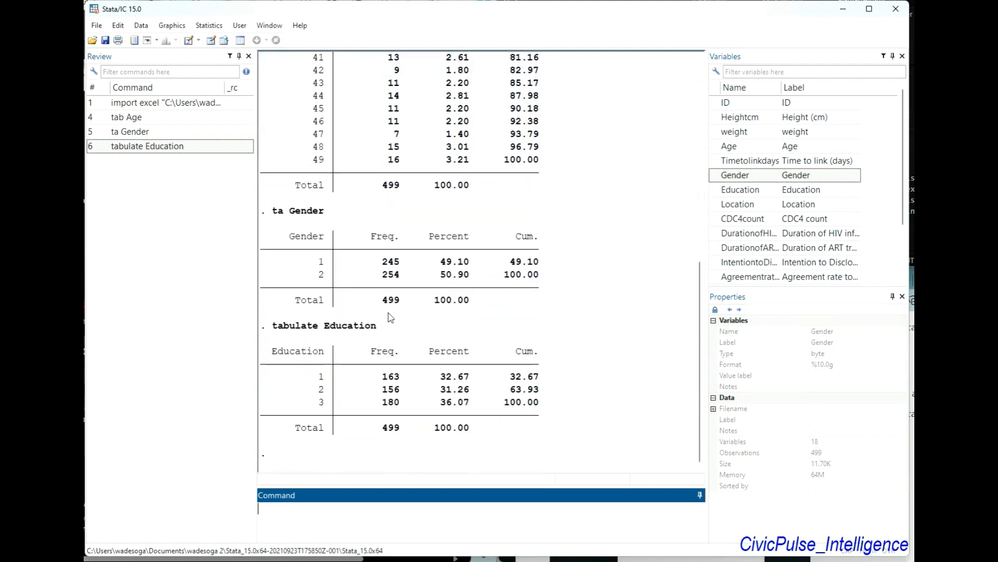
scroll(390, 316, "down", 2)
Define a value label named Gender with the command label define Gender 1 "male" 2 "female"
type("label")
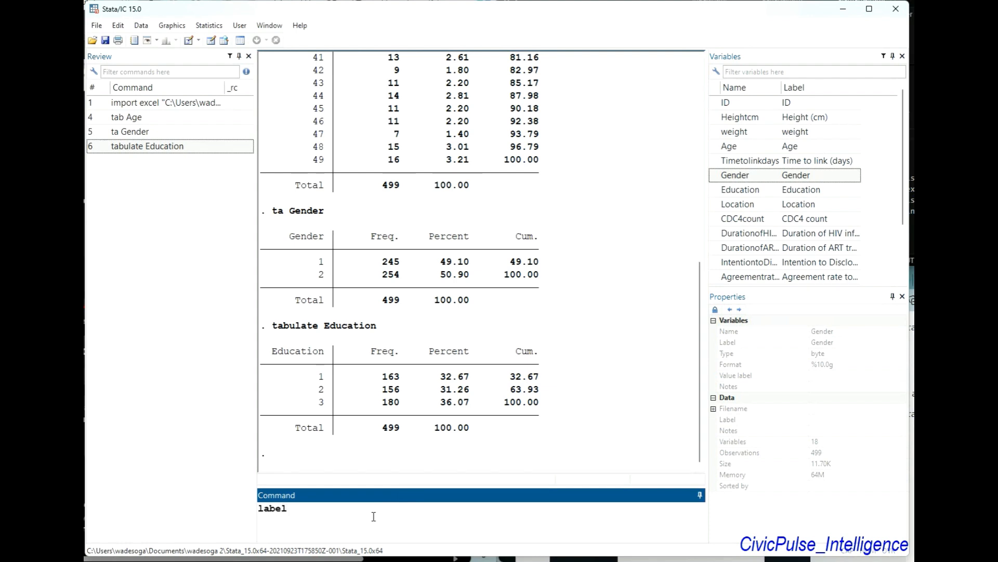
type(" define")
left_click(715, 179)
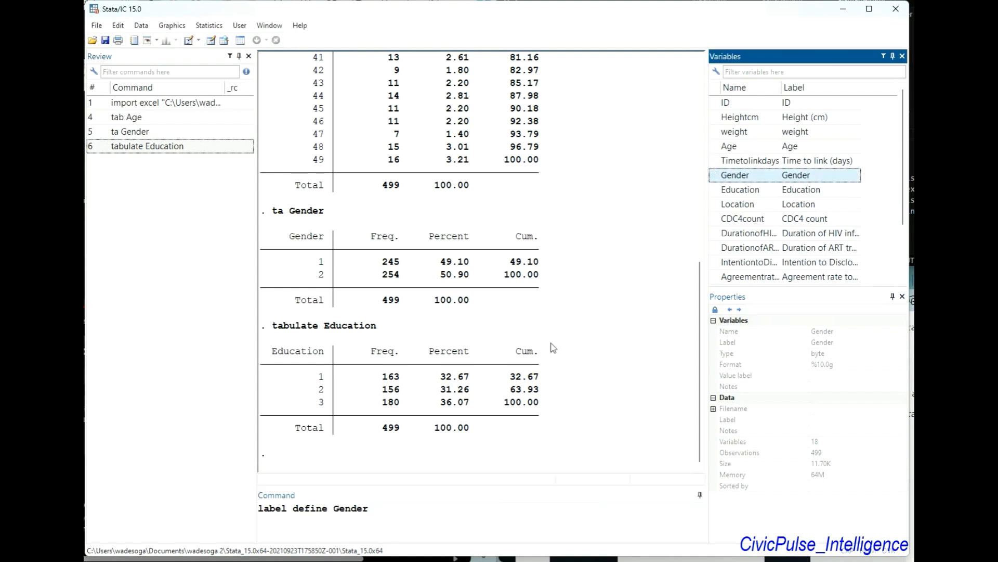
left_click(439, 515)
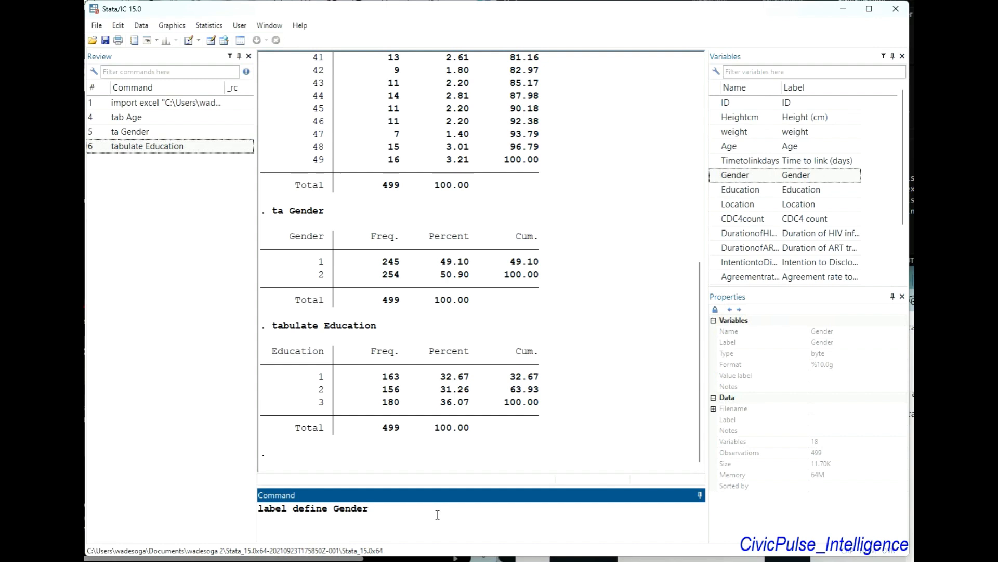
type("1 \"male\" 2 \"female\"")
key("Return")
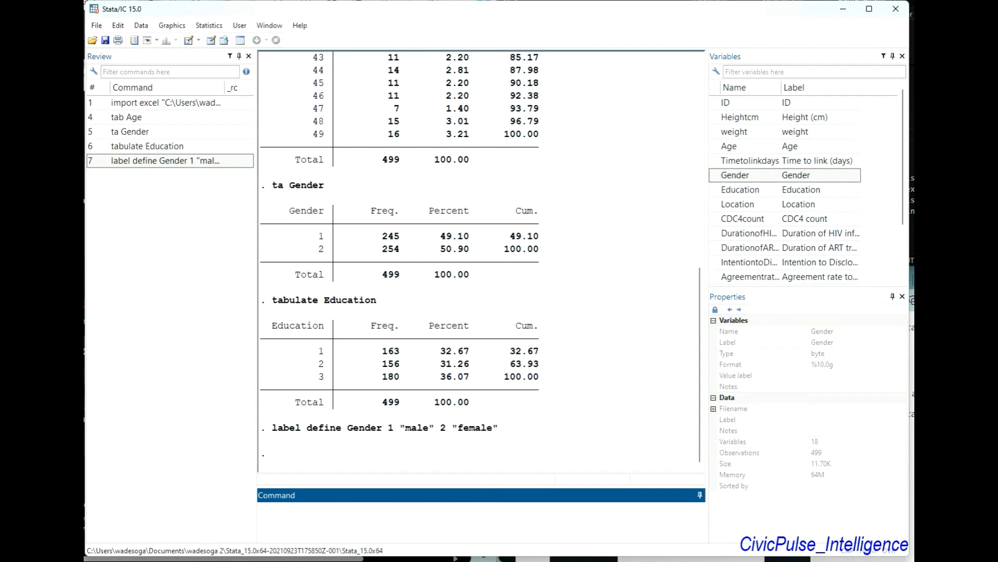
Attach the Gender value label to the Gender variable with the command label values Gender Gender
key("alt+Tab")
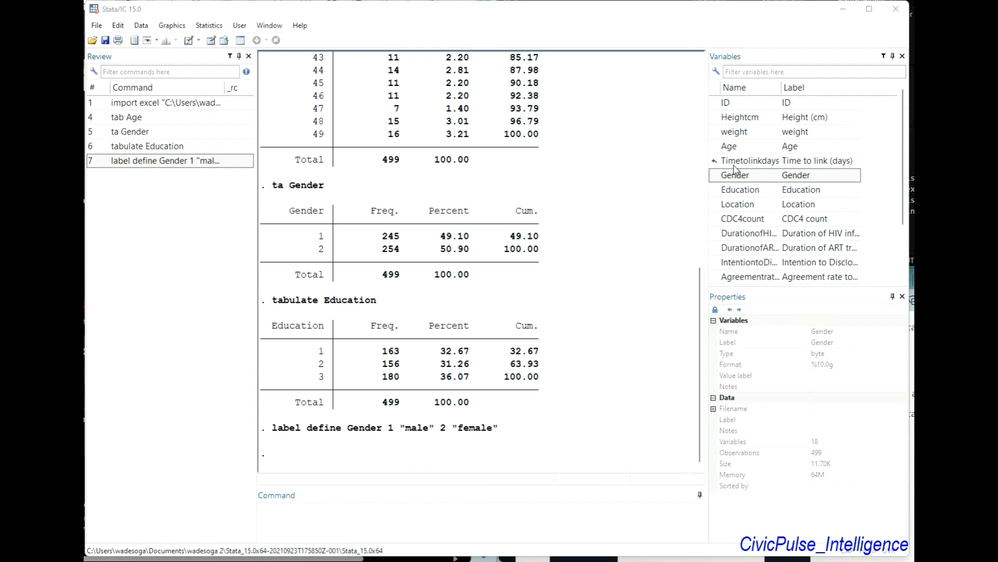
left_click(311, 518)
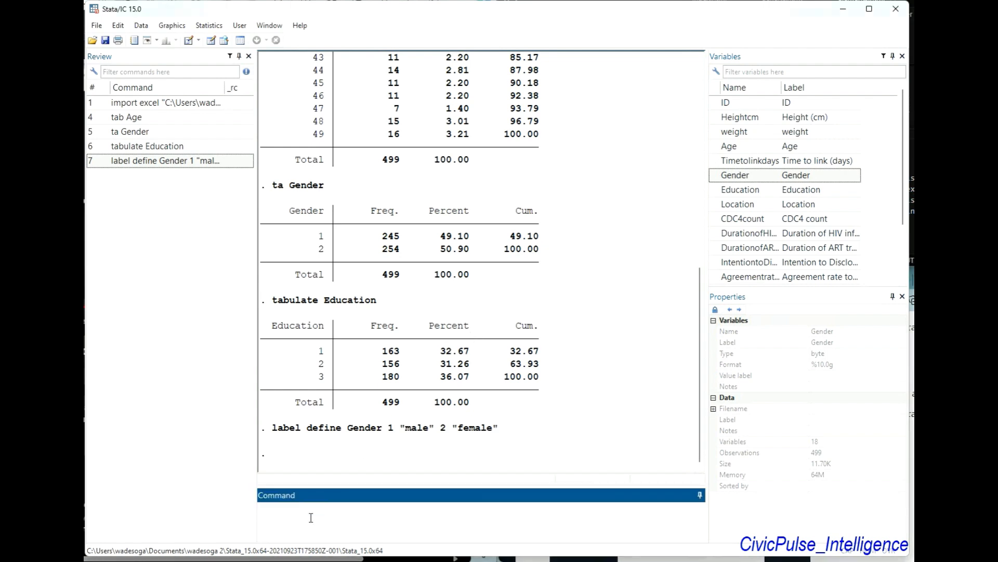
type("label values Gender Gender")
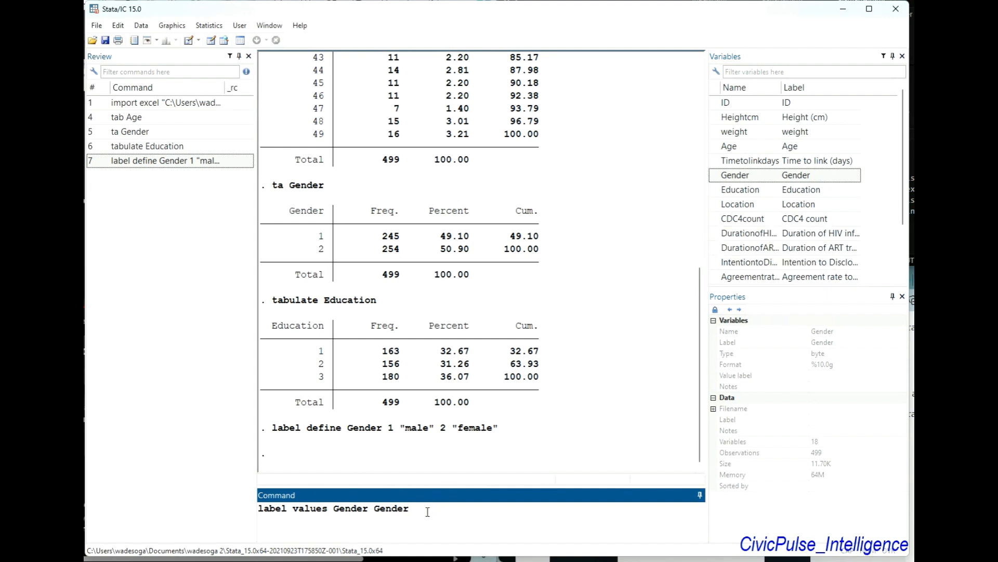
key("Return")
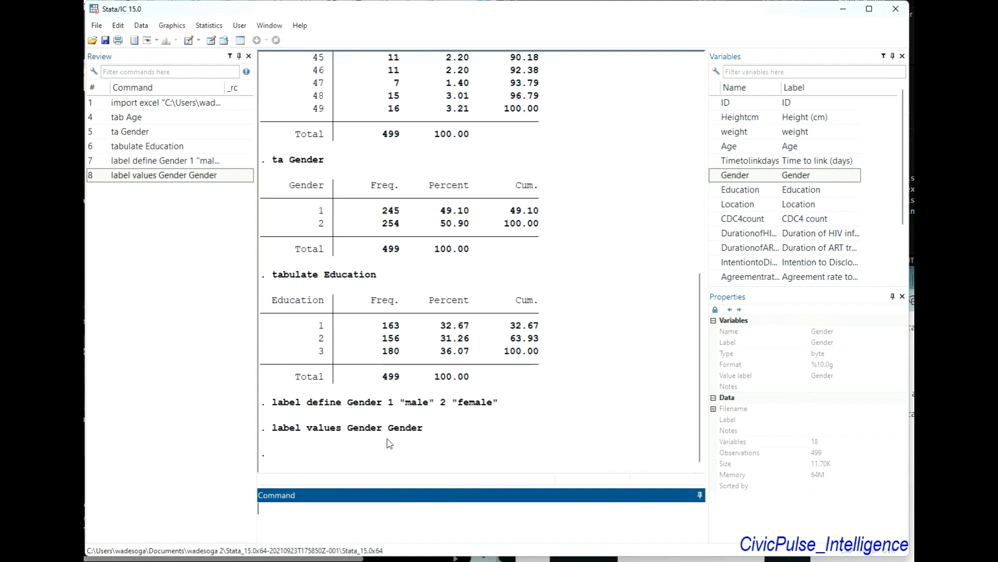
Produce a frequency table of the labelled Gender variable with the command tabulate Gender
type("tabulate")
double_click(716, 176)
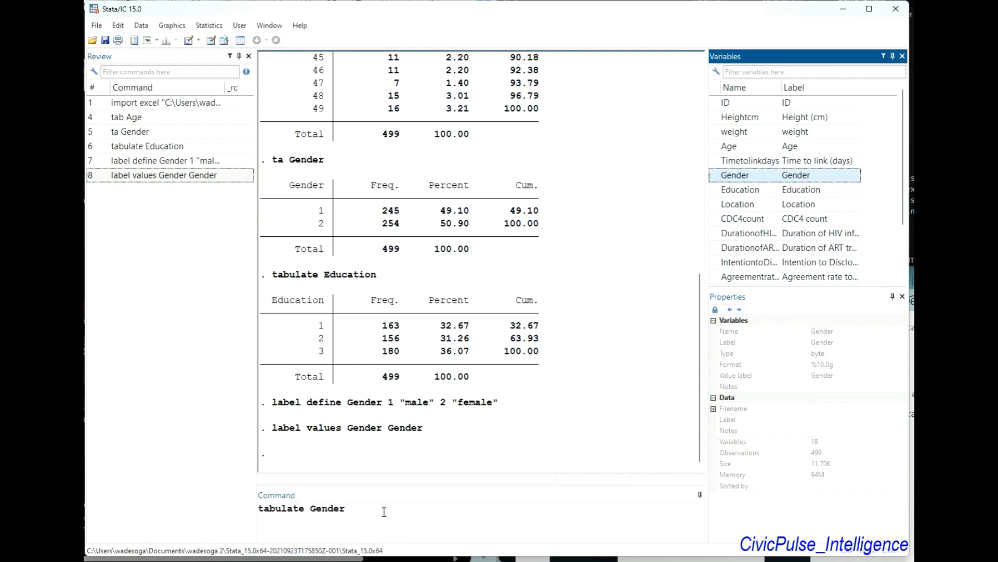
key("Return")
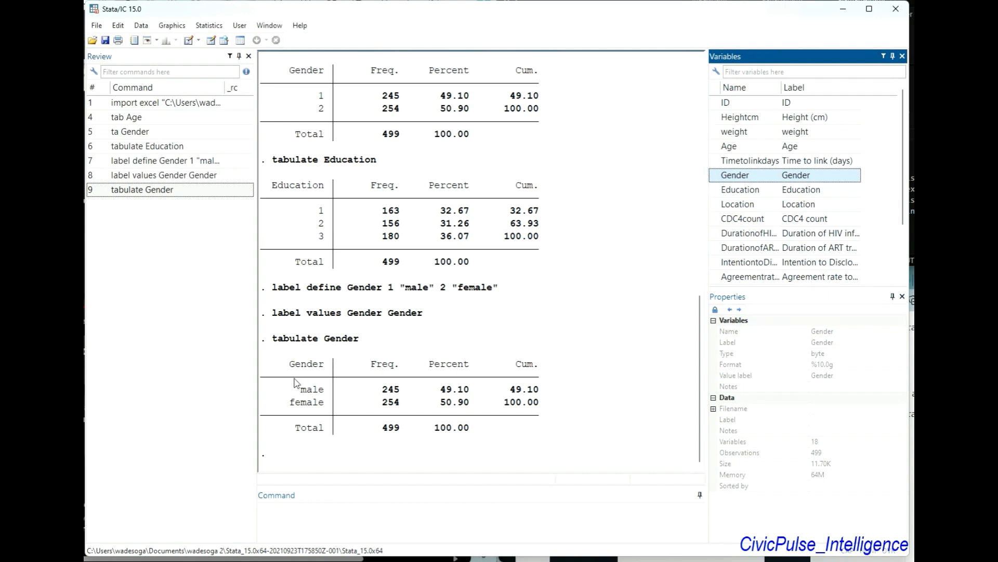